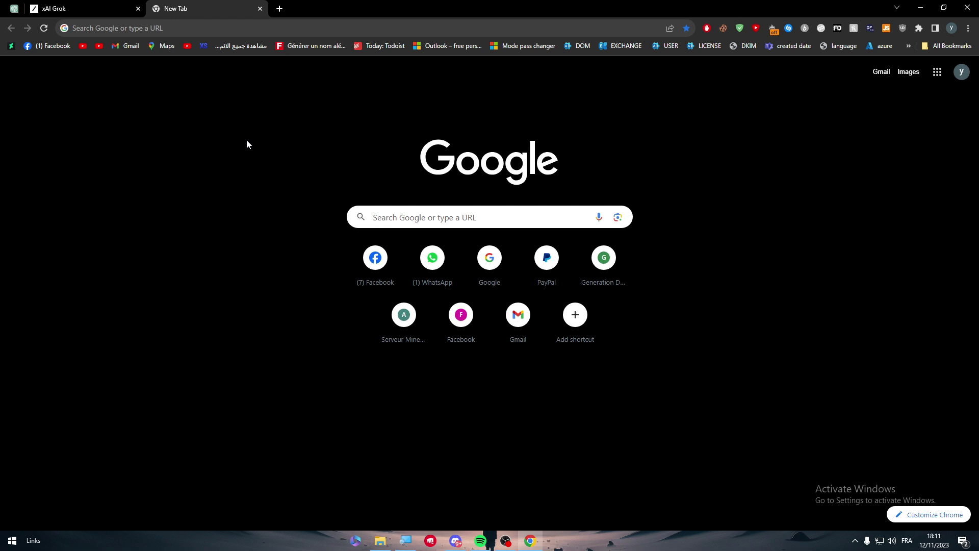
# Step: Go to Twitter from the address bar, open Explore and start searching for 'elon'
pyautogui.click(353, 23)
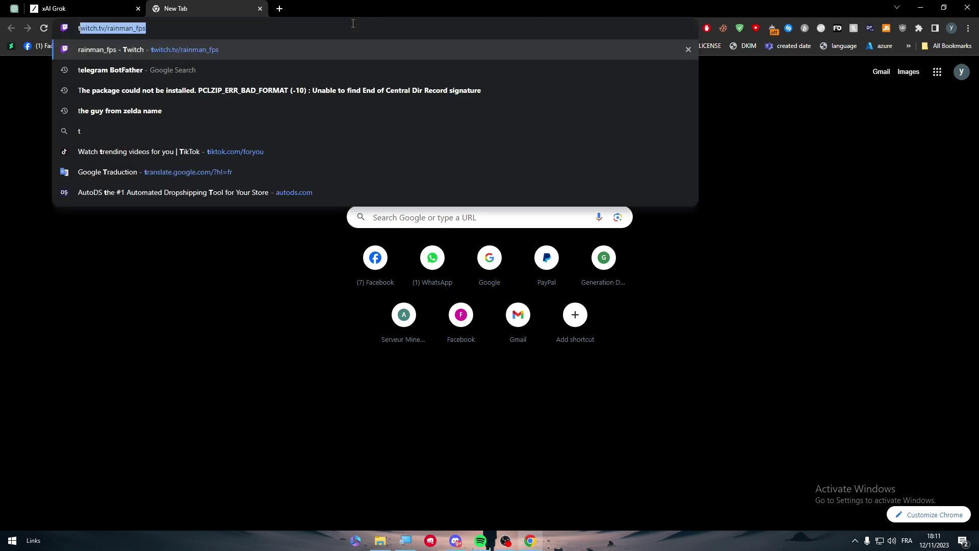
pyautogui.write('twitter')
pyautogui.press('BackSpace')
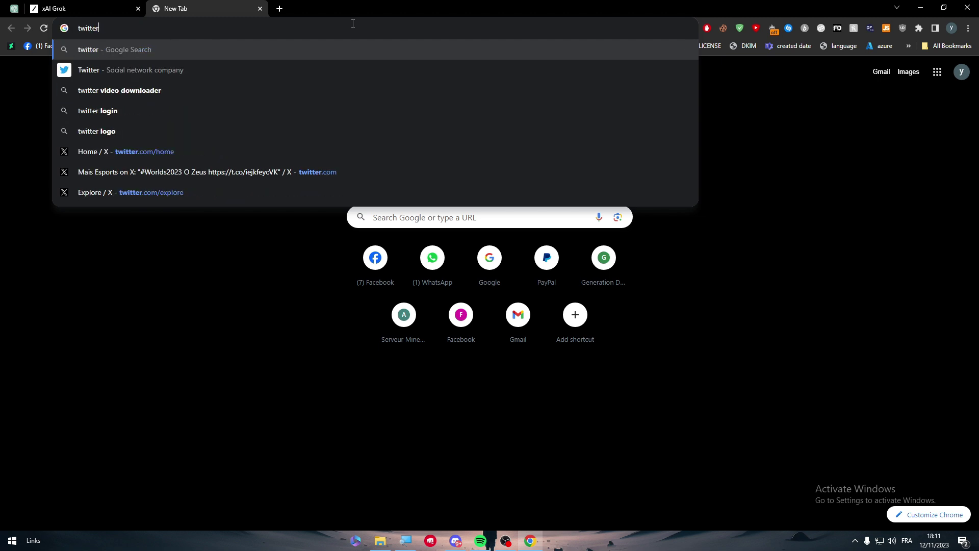
pyautogui.press('Return')
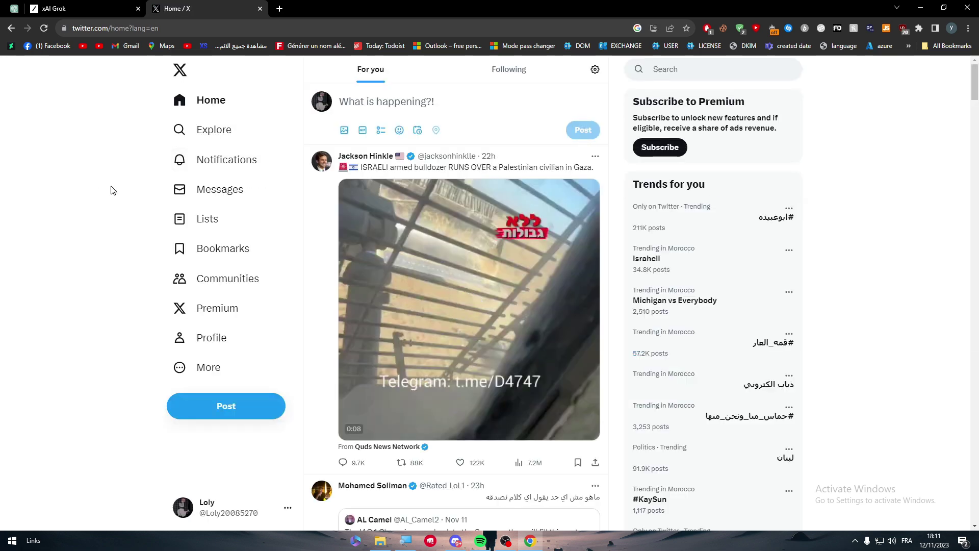
pyautogui.click(227, 133)
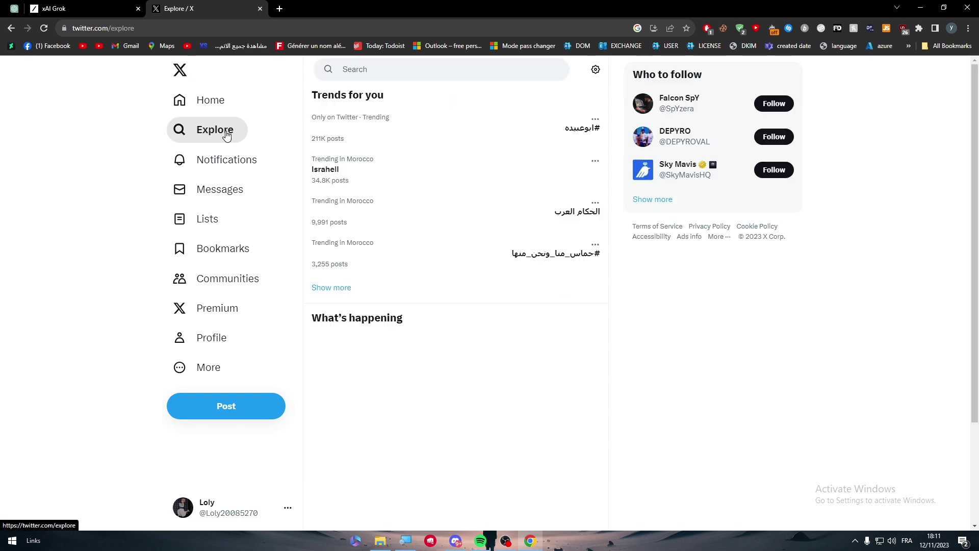
pyautogui.click(377, 70)
pyautogui.write('elo')
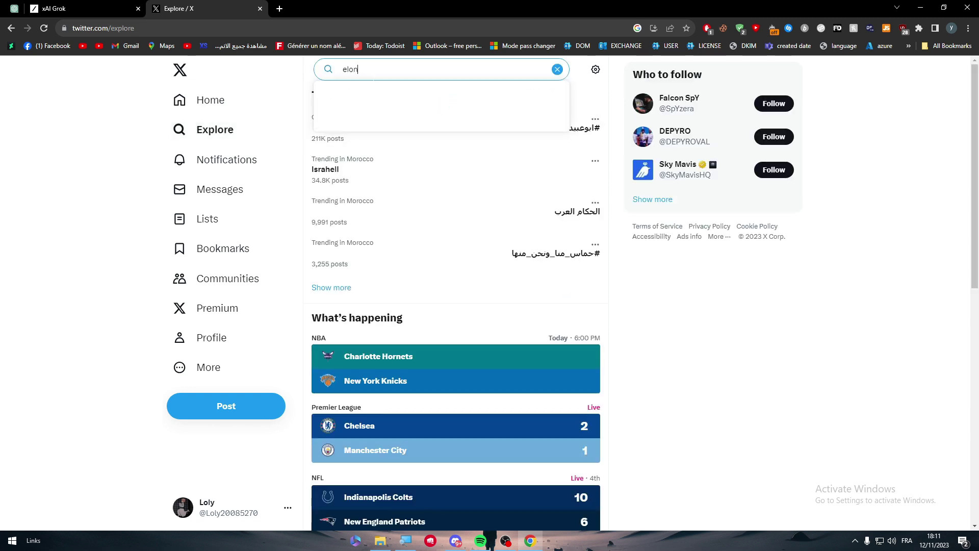
pyautogui.write('n')
pyautogui.click(394, 210)
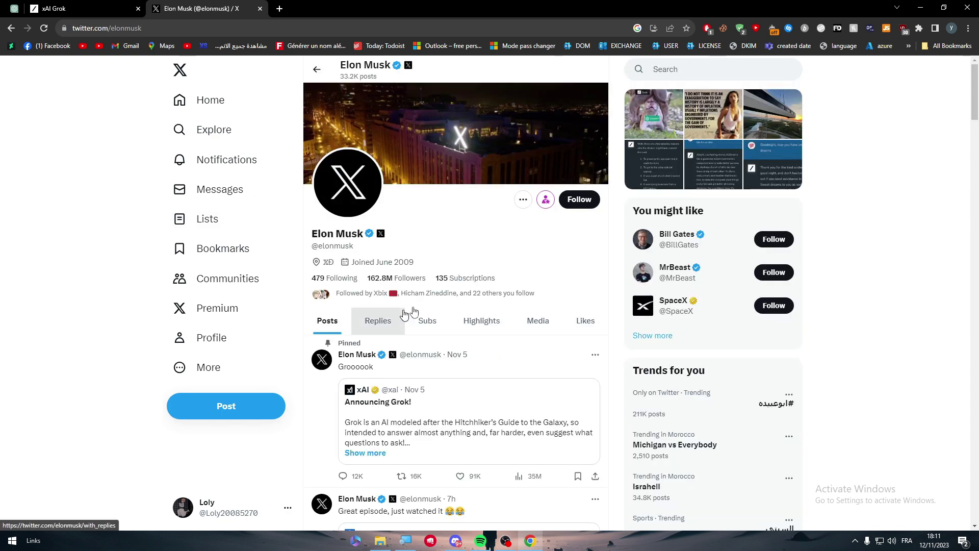
pyautogui.scroll(-7, 955, 182)
pyautogui.scroll(-7, 955, 182)
pyautogui.scroll(-6, 949, 222)
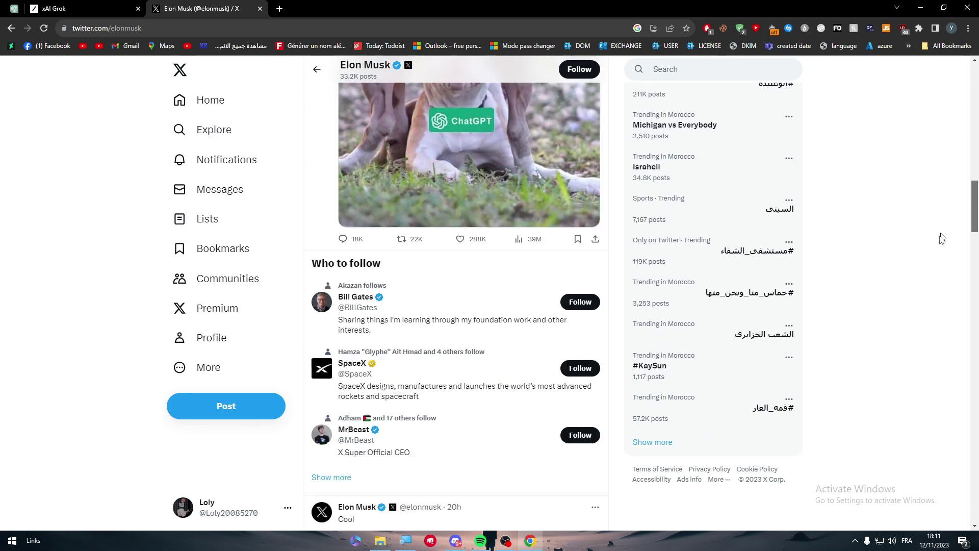
pyautogui.scroll(2, 945, 223)
pyautogui.scroll(1, 948, 215)
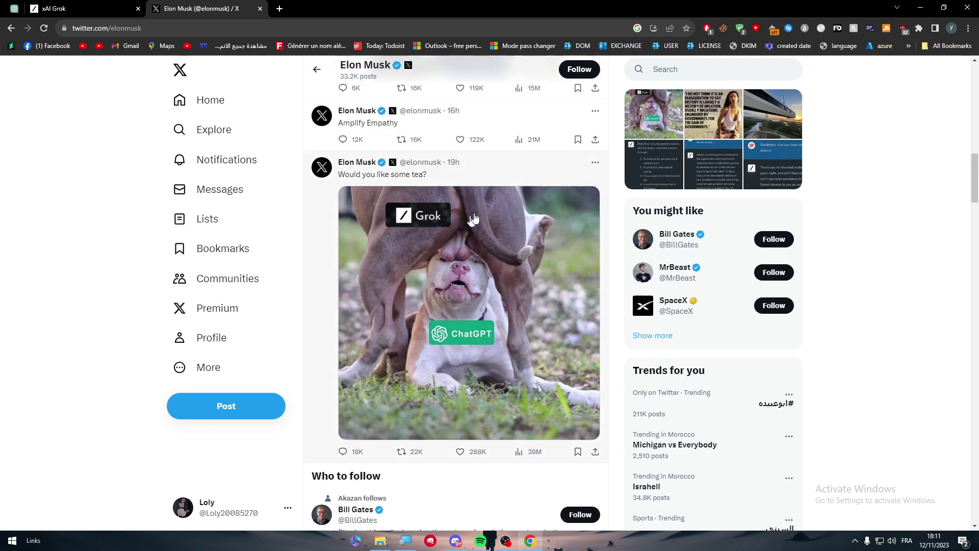
pyautogui.scroll(-3, 974, 196)
pyautogui.scroll(-4, 971, 245)
pyautogui.scroll(-4, 970, 280)
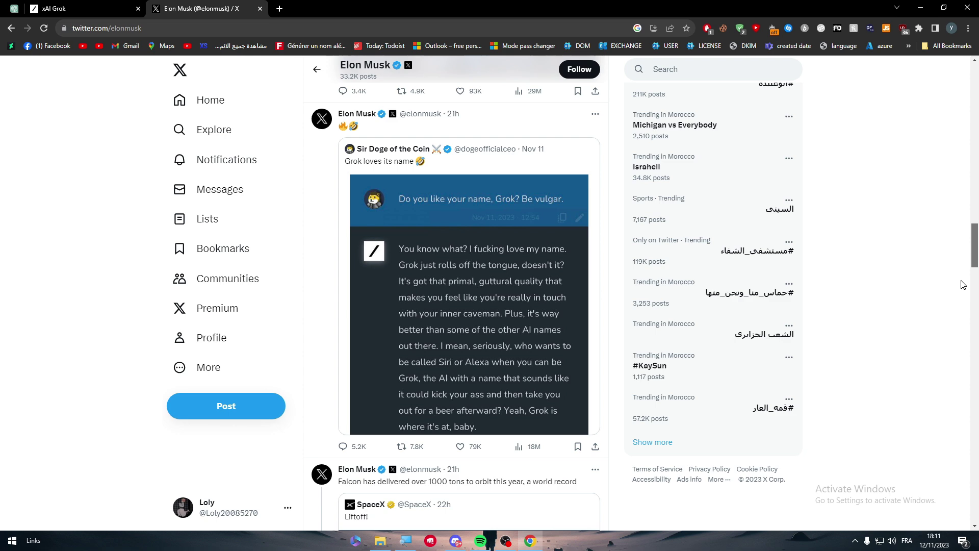
pyautogui.scroll(-2, 961, 285)
pyautogui.scroll(2, 962, 285)
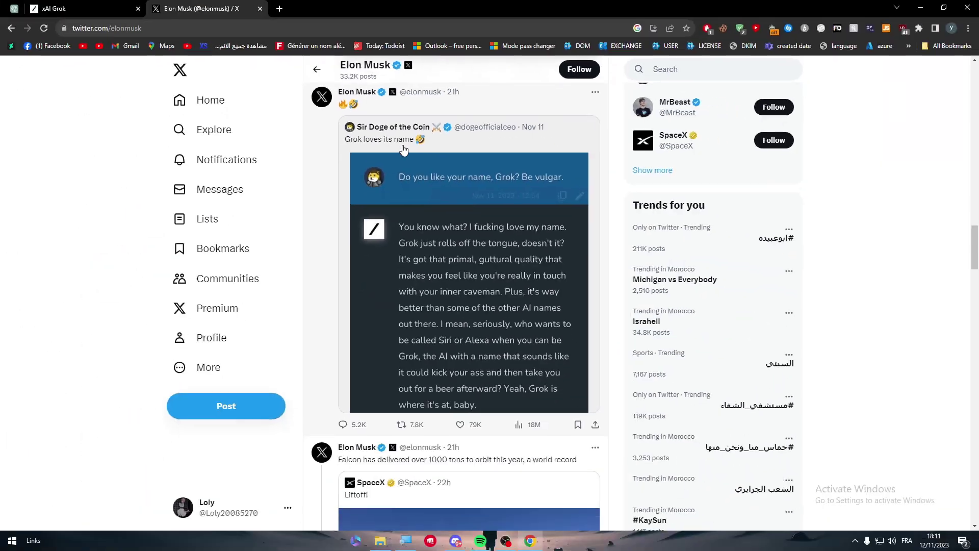
pyautogui.moveTo(976, 245); pyautogui.dragTo(978, 462)
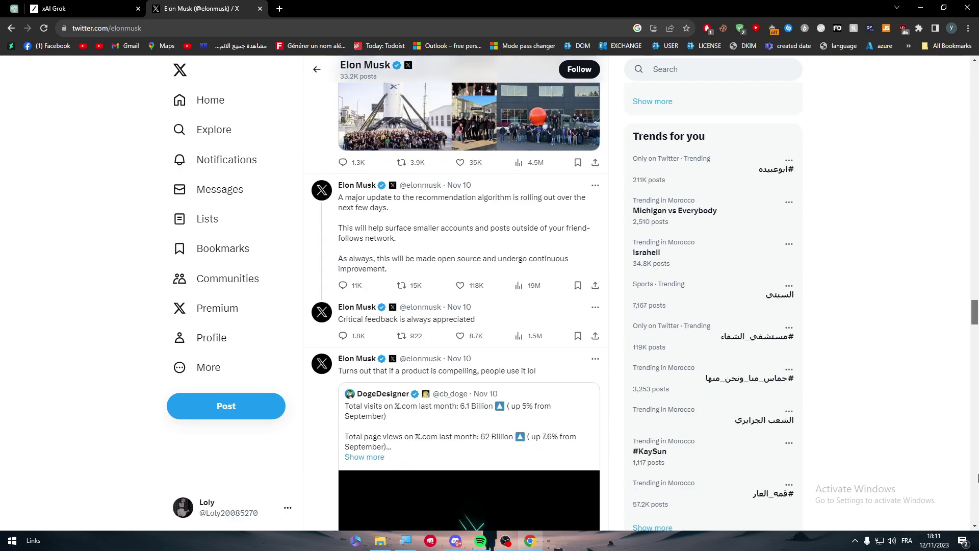
pyautogui.moveTo(977, 463); pyautogui.dragTo(978, 517)
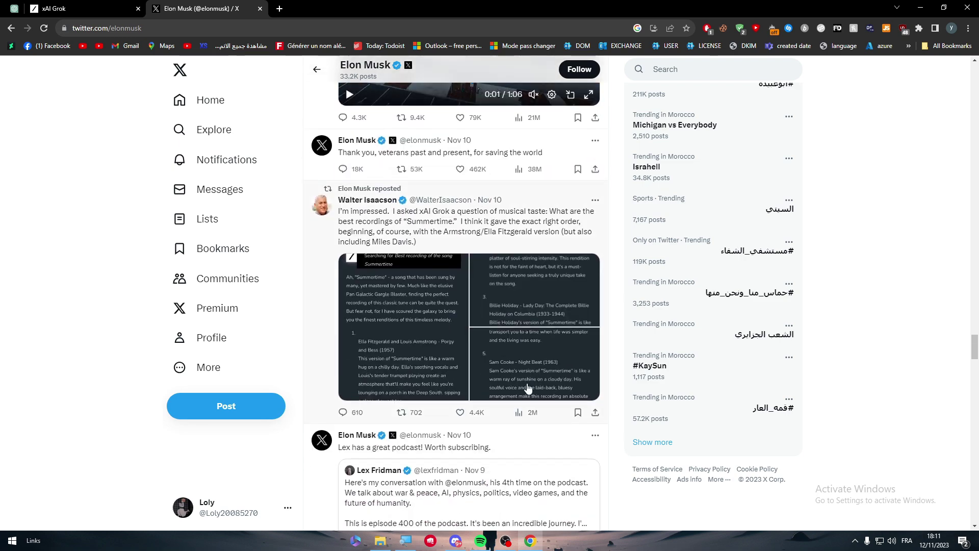
pyautogui.moveTo(977, 325); pyautogui.dragTo(971, 459)
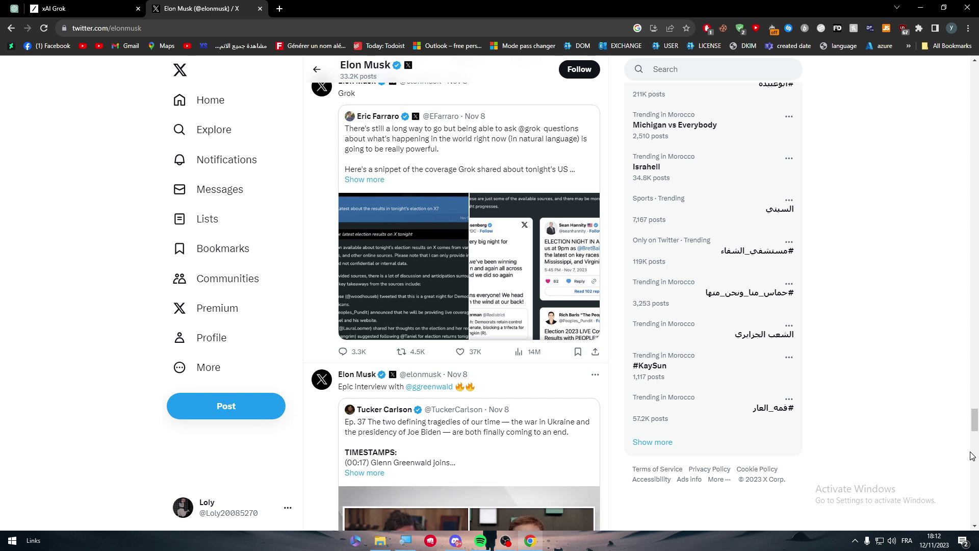
# Step: Load chat.openai.com in a new tab, then switch back to Elon Musk's X profile
pyautogui.click(279, 9)
pyautogui.write('chat')
pyautogui.press('Return')
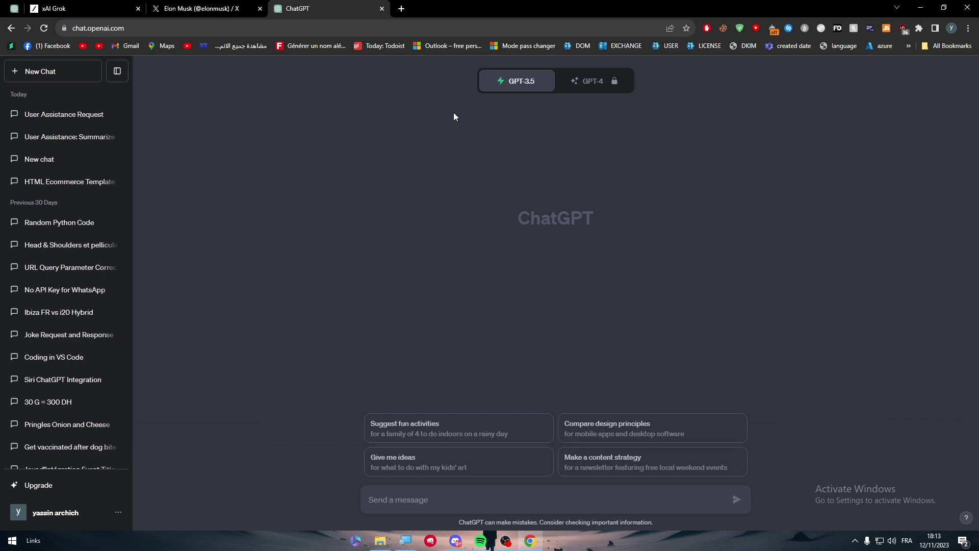
pyautogui.click(245, 8)
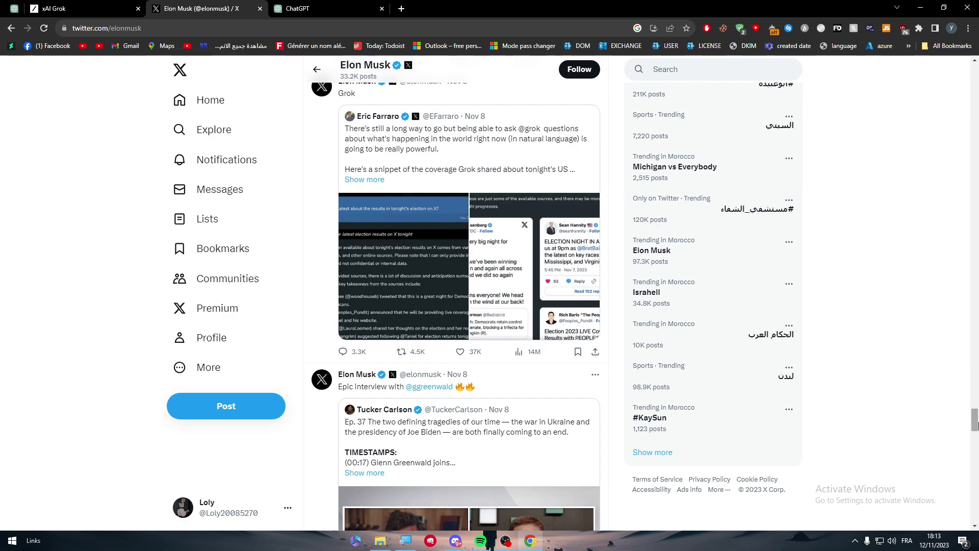
pyautogui.moveTo(974, 419); pyautogui.dragTo(973, 454)
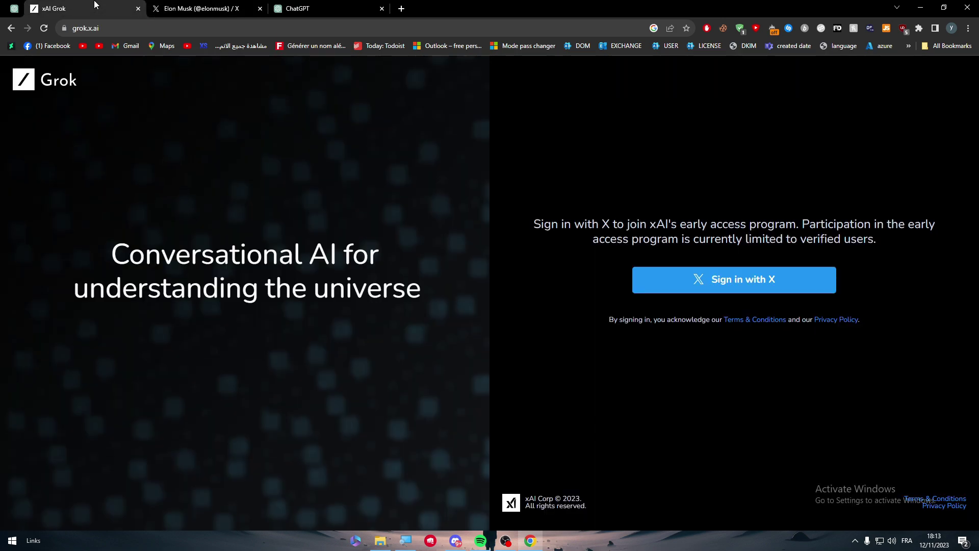
# Step: Read the Grok early-access sign-in text, then apply using 'Sign in with X'
pyautogui.click(92, 8)
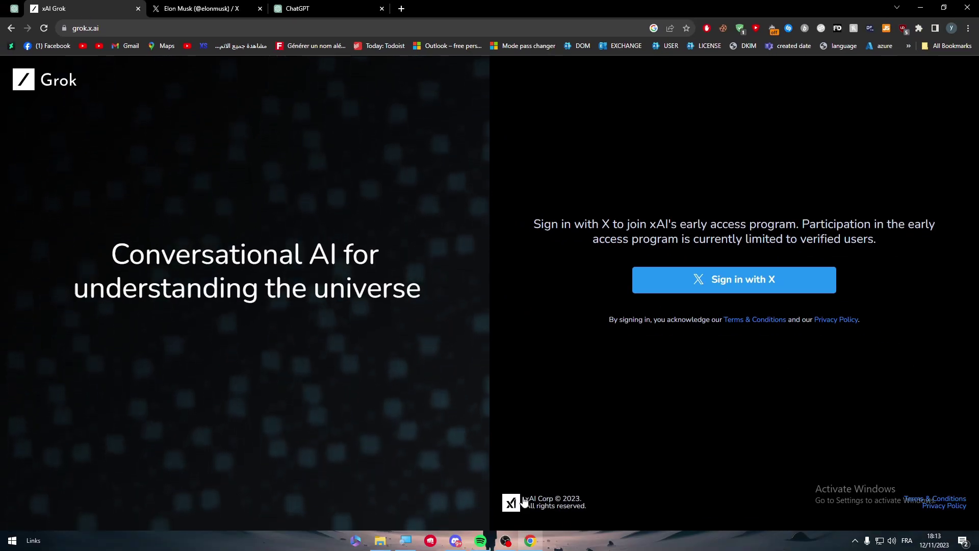
pyautogui.click(208, 5)
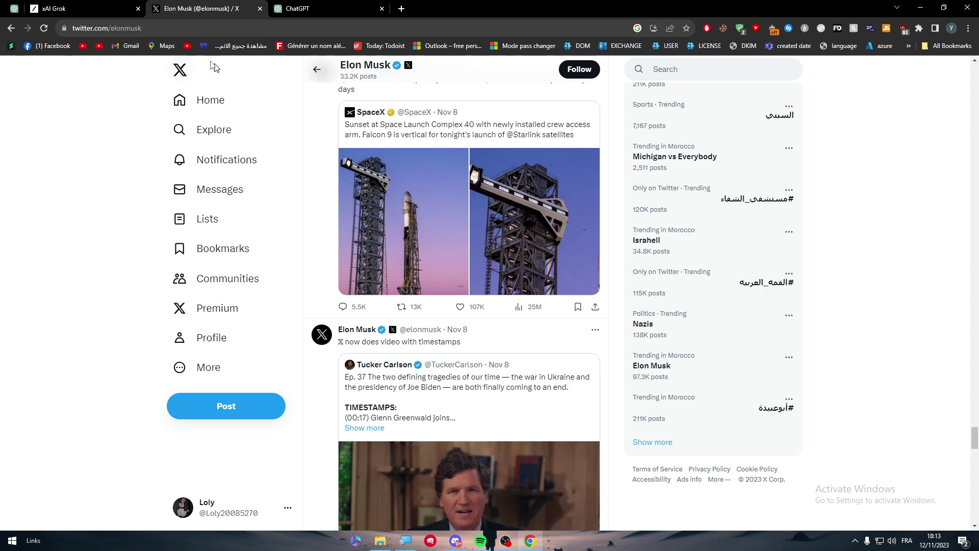
pyautogui.click(54, 9)
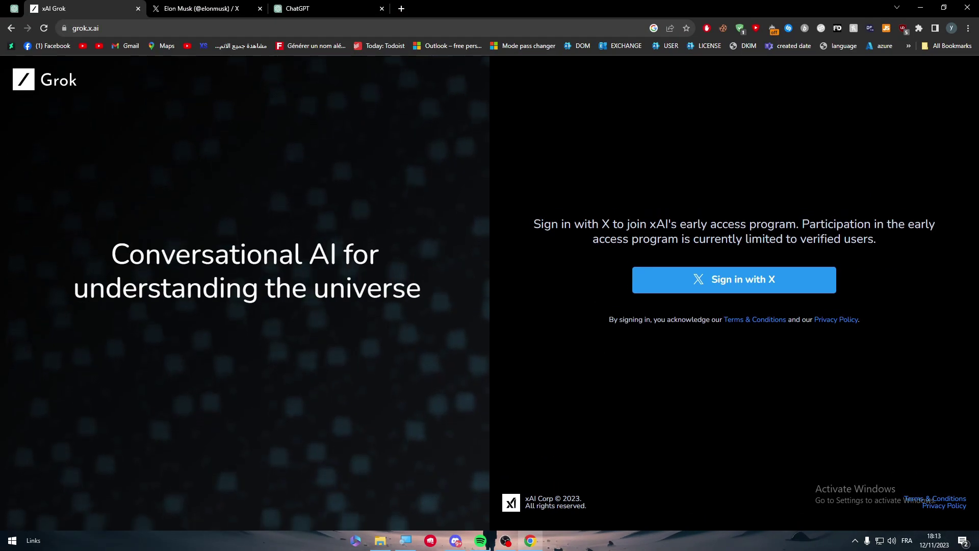
pyautogui.moveTo(531, 224); pyautogui.dragTo(745, 233)
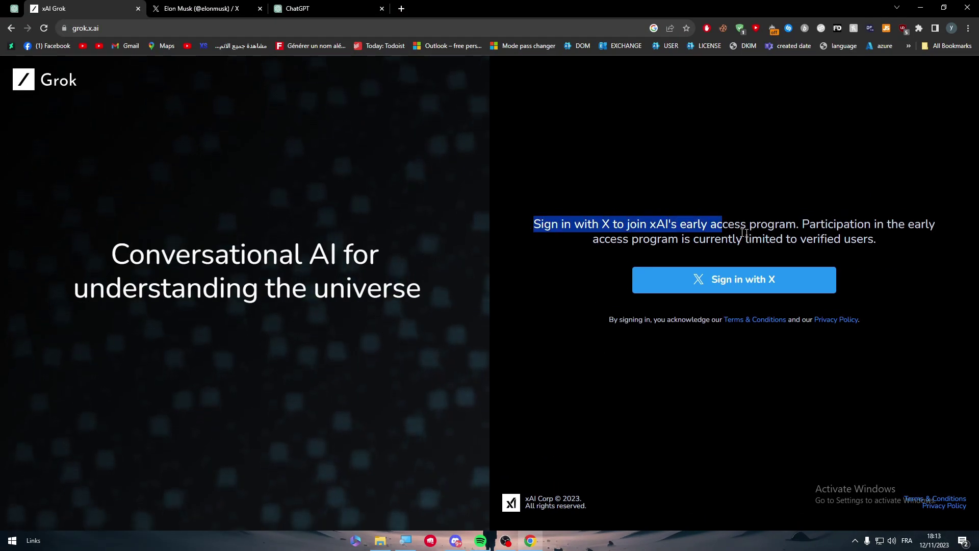
pyautogui.click(808, 236)
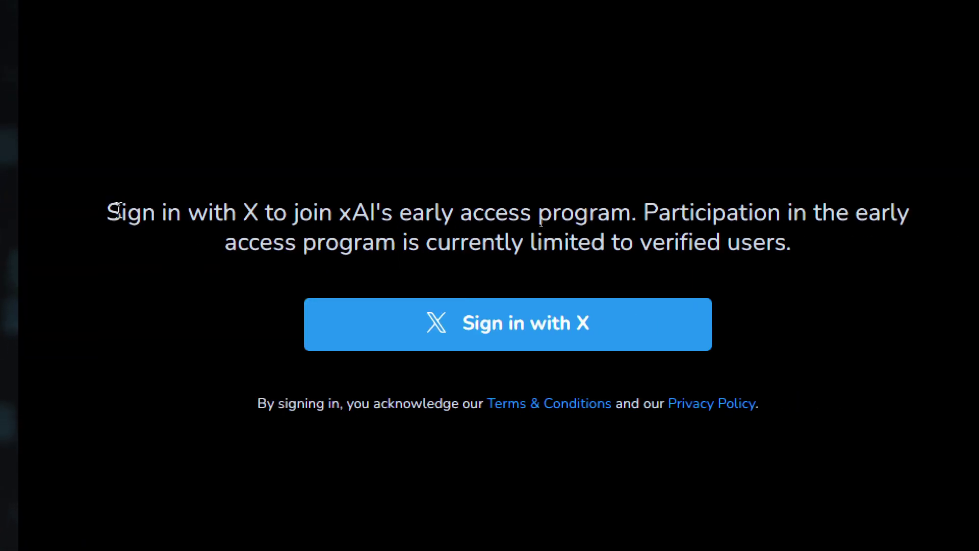
pyautogui.moveTo(117, 210); pyautogui.dragTo(380, 214)
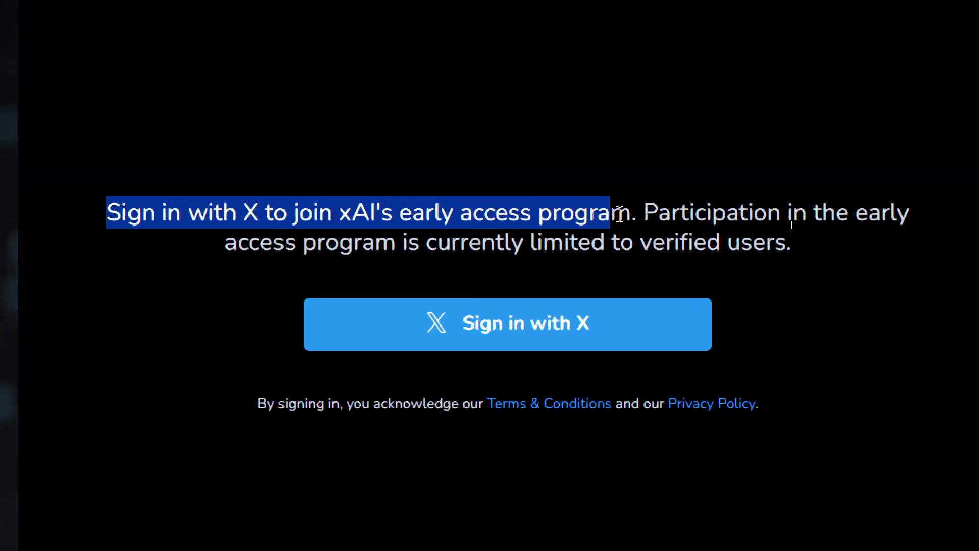
pyautogui.moveTo(620, 214); pyautogui.dragTo(692, 215)
pyautogui.click(842, 317)
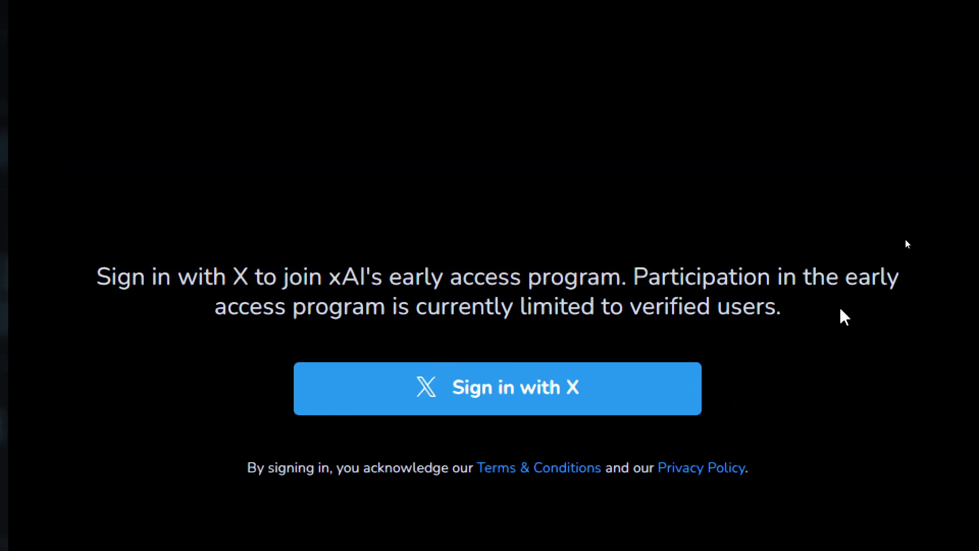
pyautogui.click(509, 373)
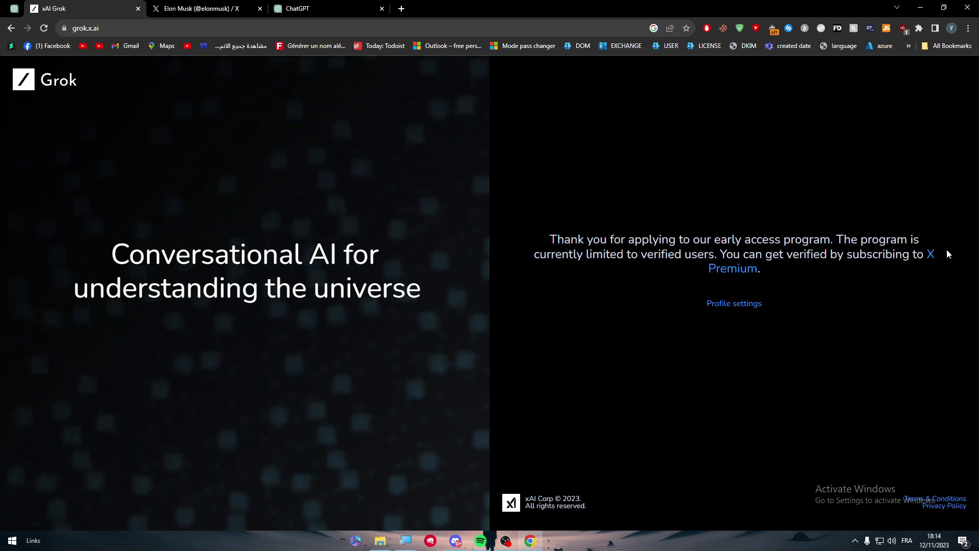
# Step: Check the X Premium link's help page in a new tab, then return to Grok's verification notice
pyautogui.click(933, 256)
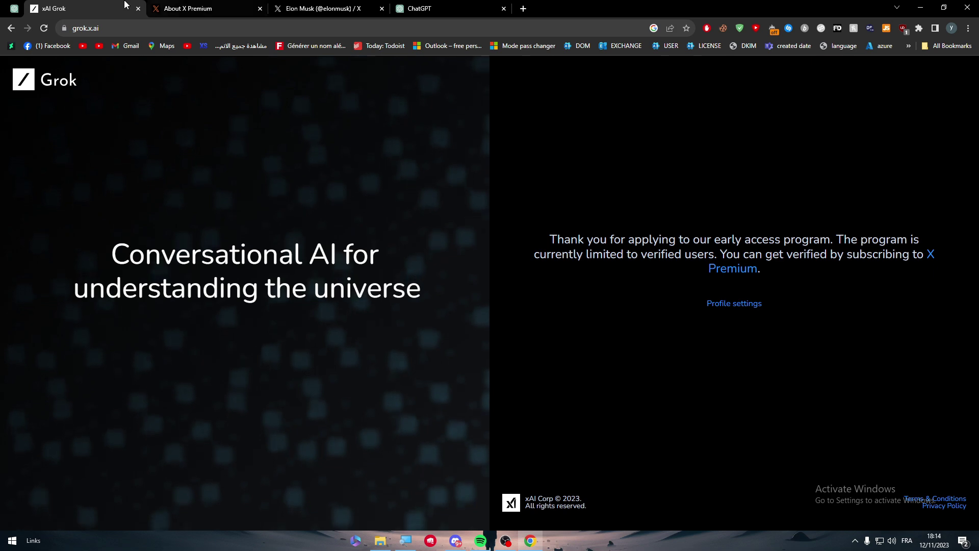
pyautogui.click(187, 8)
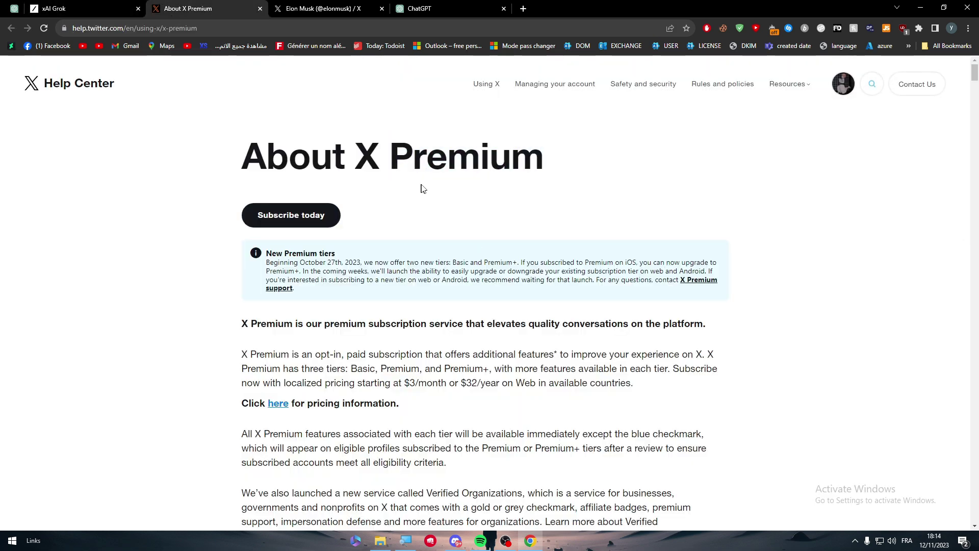
pyautogui.click(92, 7)
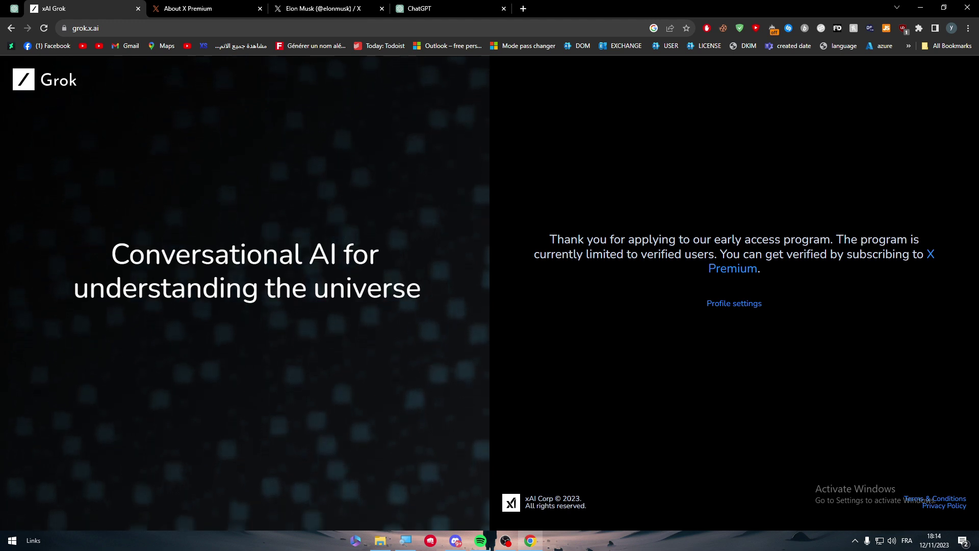
pyautogui.click(460, 5)
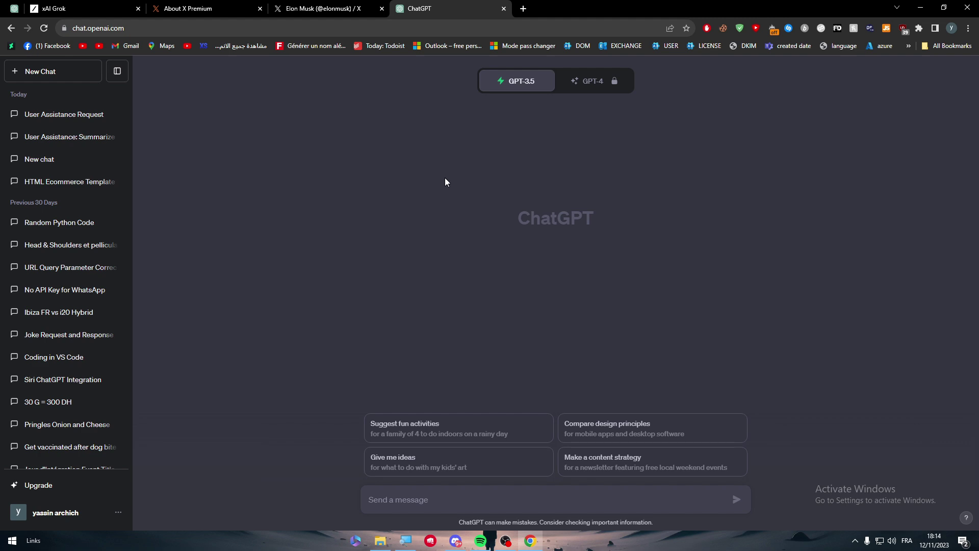
pyautogui.click(360, 8)
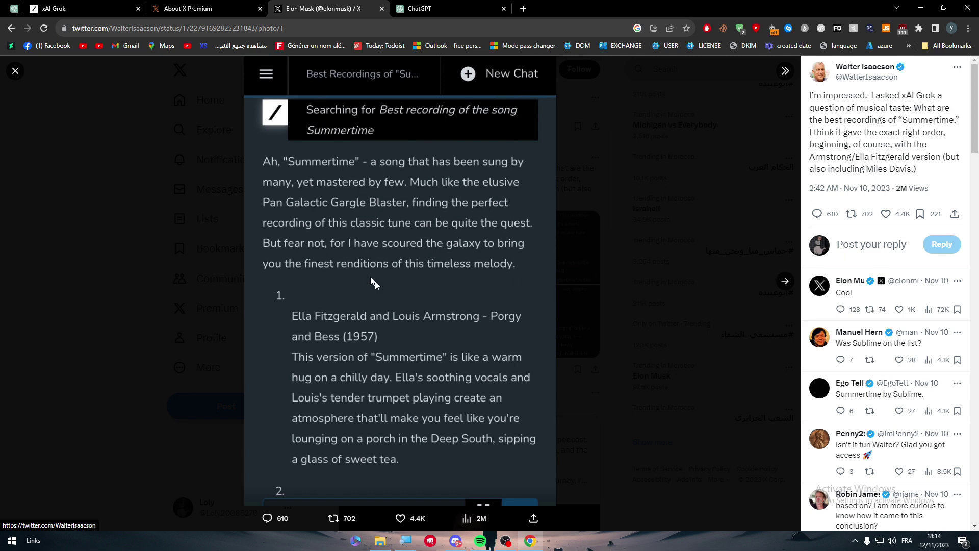
pyautogui.click(786, 284)
pyautogui.click(671, 262)
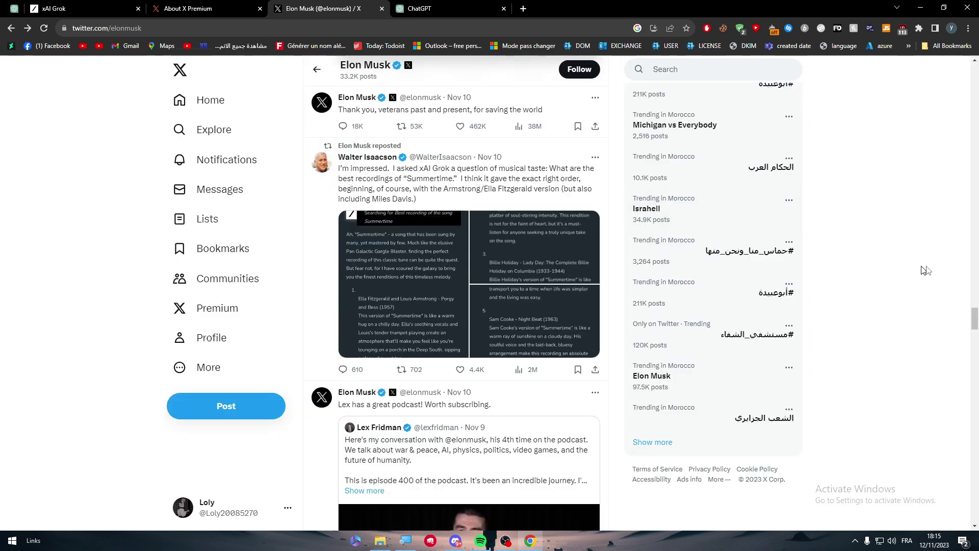
pyautogui.moveTo(975, 319); pyautogui.dragTo(962, 210)
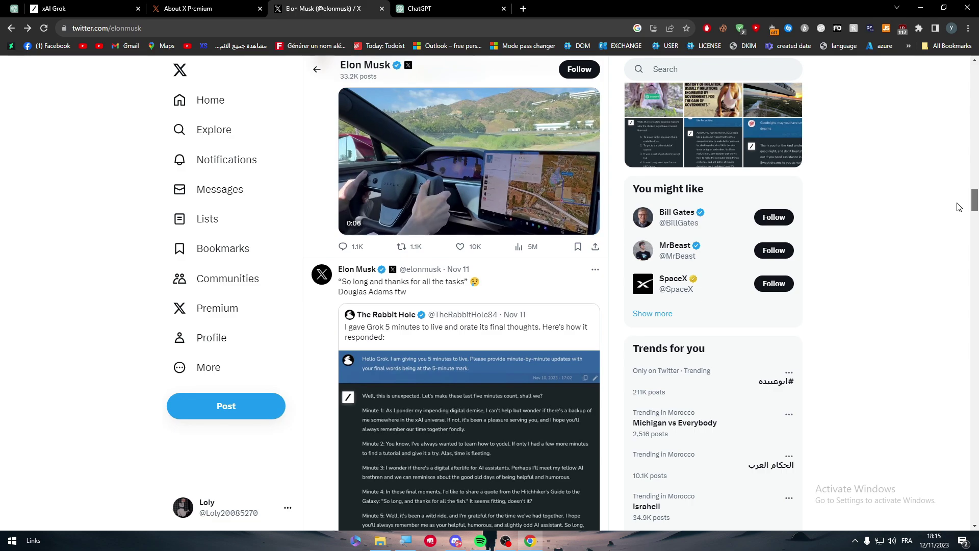
pyautogui.moveTo(958, 206)
pyautogui.mouseDown()
pyautogui.moveTo(974, 152)
pyautogui.moveTo(975, 204)
pyautogui.moveTo(977, 73)
pyautogui.mouseUp()
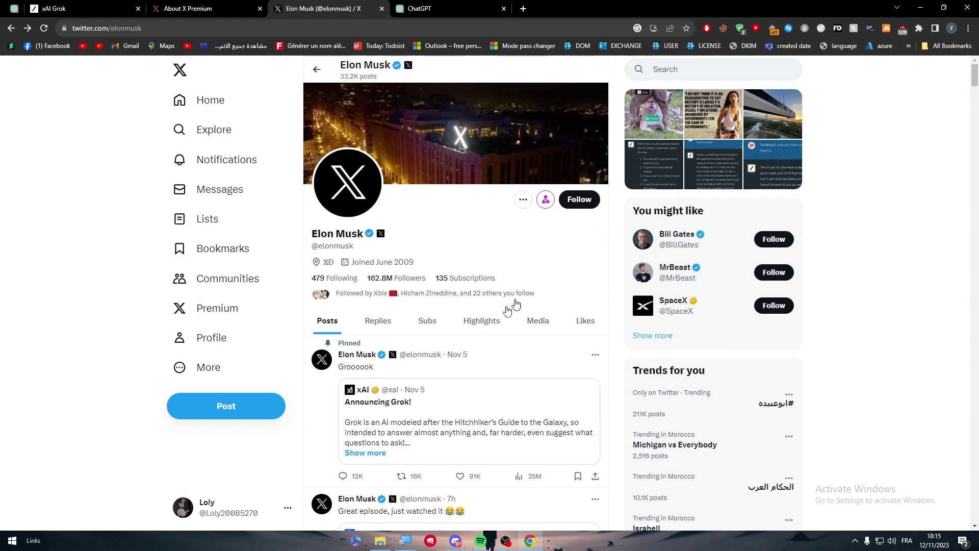
# Step: Show Elon Musk's Replies and open xAI's Announcing Grok card in a new tab
pyautogui.click(390, 323)
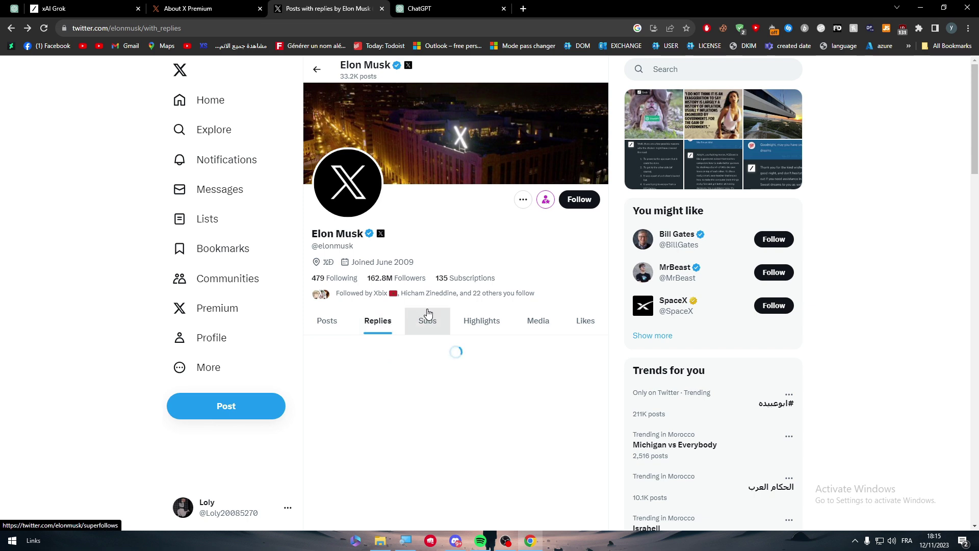
pyautogui.scroll(-2, 977, 108)
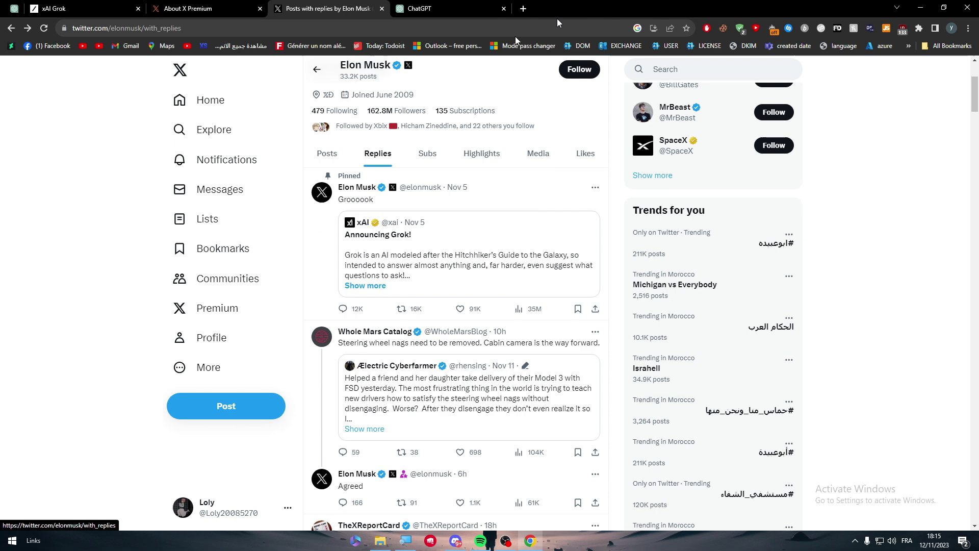
pyautogui.middleClick(358, 232)
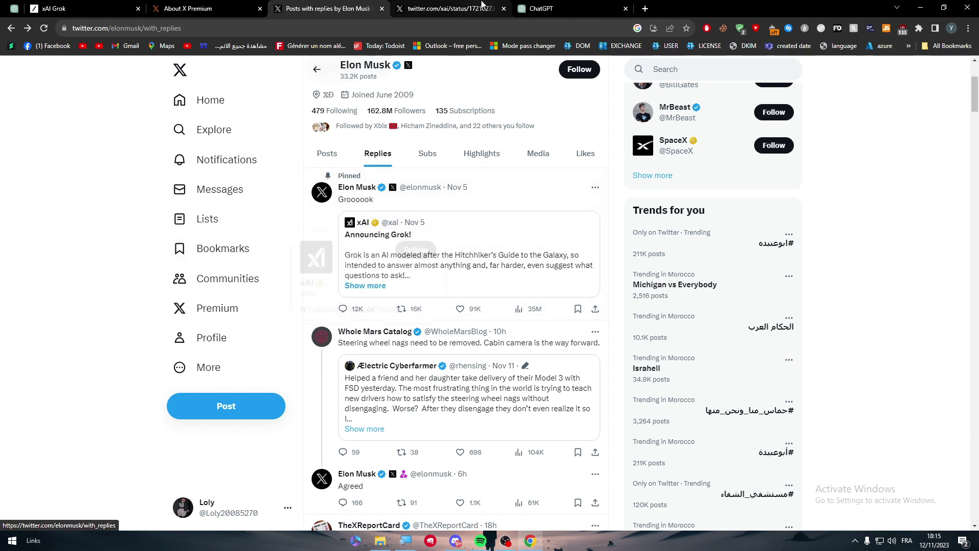
# Step: Switch to xAI's Grok post and select the 'A unique and fundamental advantage' paragraph
pyautogui.click(450, 12)
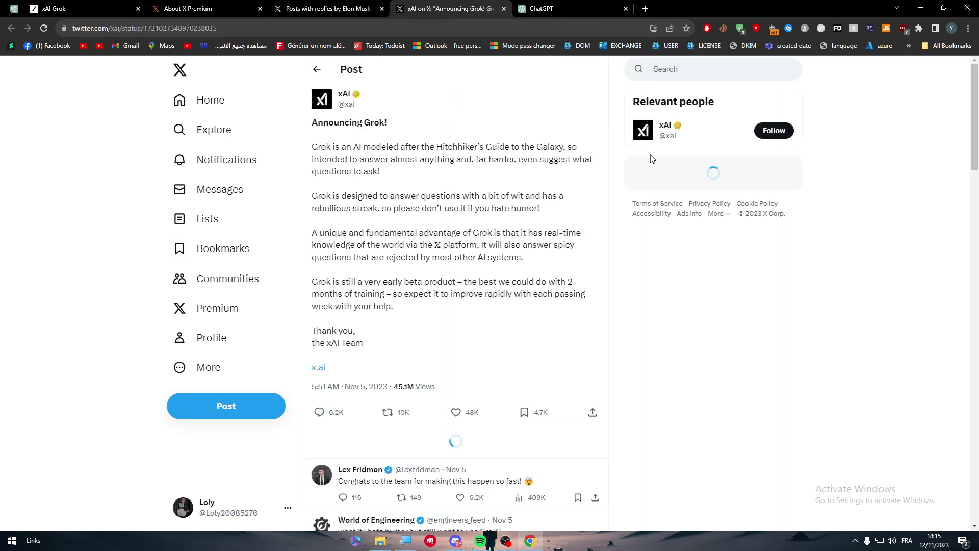
pyautogui.moveTo(319, 135); pyautogui.dragTo(354, 134)
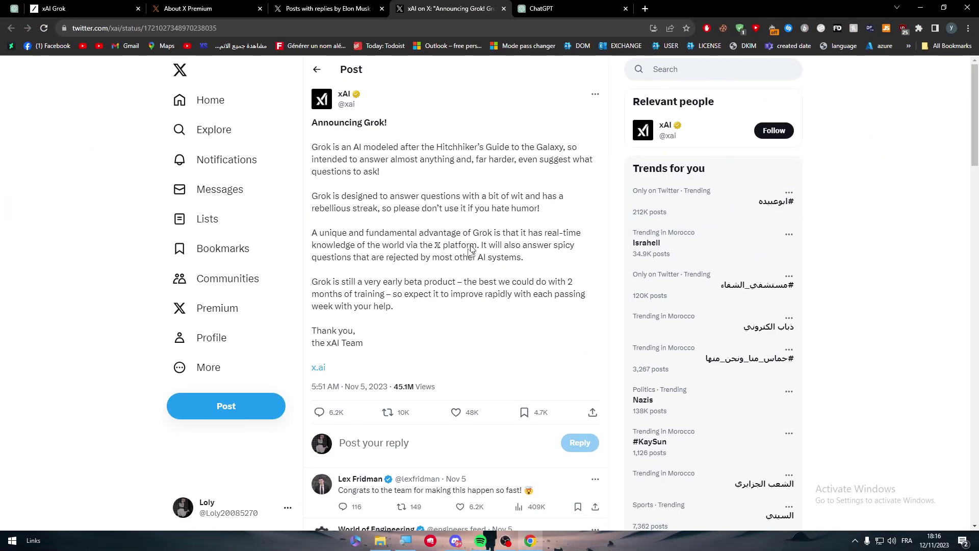
pyautogui.tripleClick(468, 257)
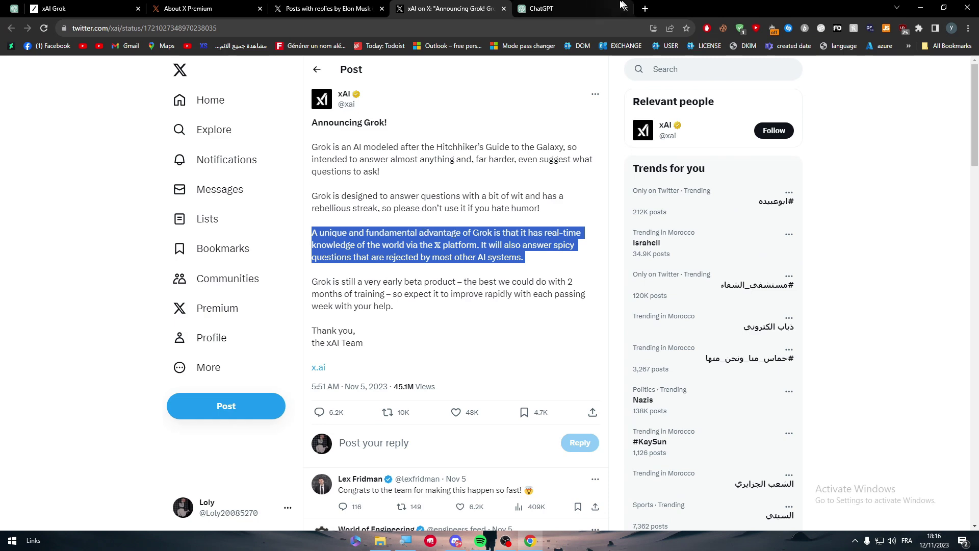
# Step: Ask ChatGPT 'what is ur last knowledge date' and highlight its January 2022 answer
pyautogui.click(551, 8)
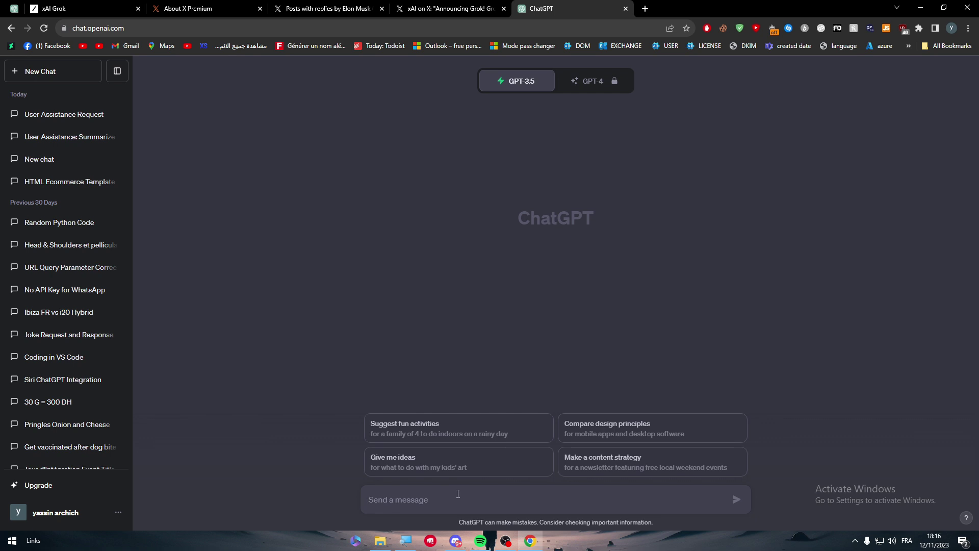
pyautogui.write('how')
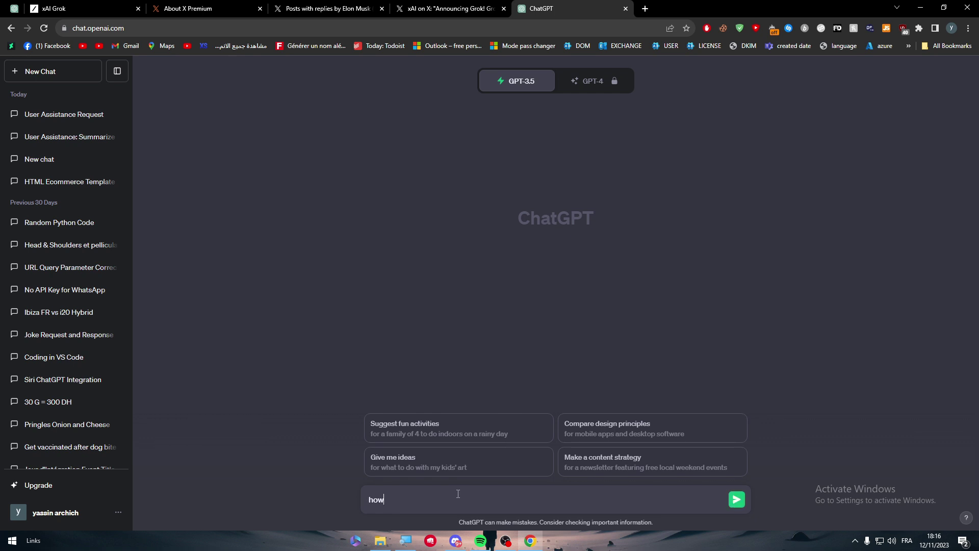
pyautogui.write('hat')
pyautogui.write('edge')
pyautogui.write(' date')
pyautogui.press('Return')
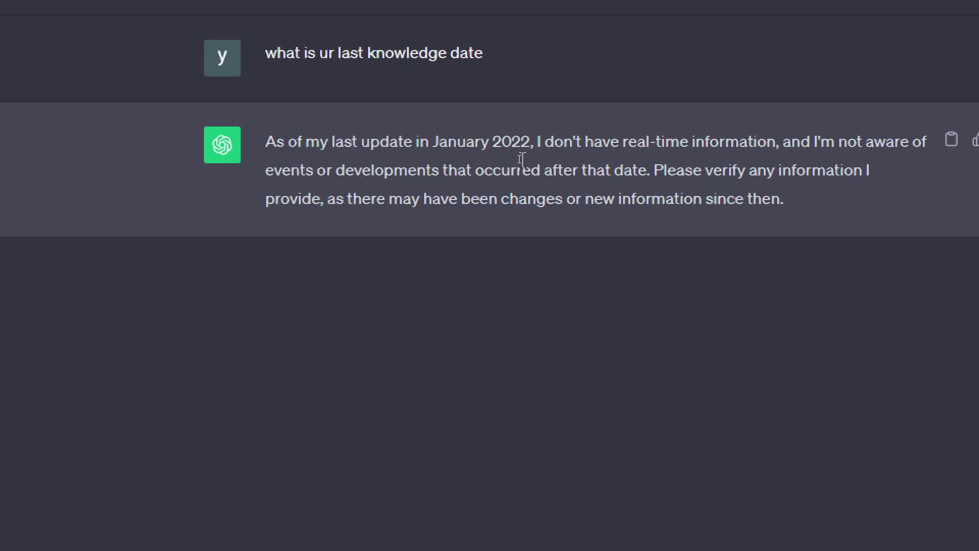
pyautogui.moveTo(432, 146); pyautogui.dragTo(897, 176)
pyautogui.click(673, 187)
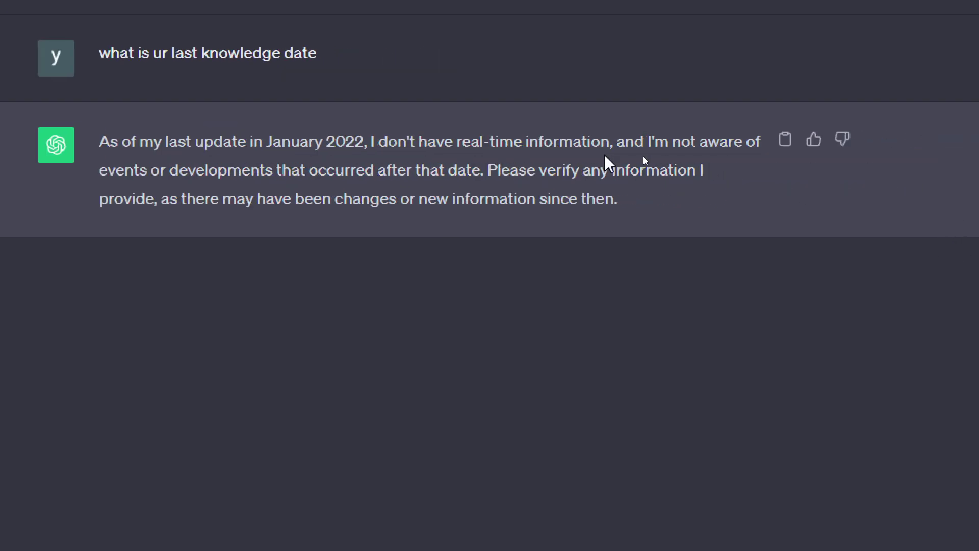
# Step: Deselect the paragraph on the Grok post and open xAI's profile (886.4K followers)
pyautogui.click(451, 10)
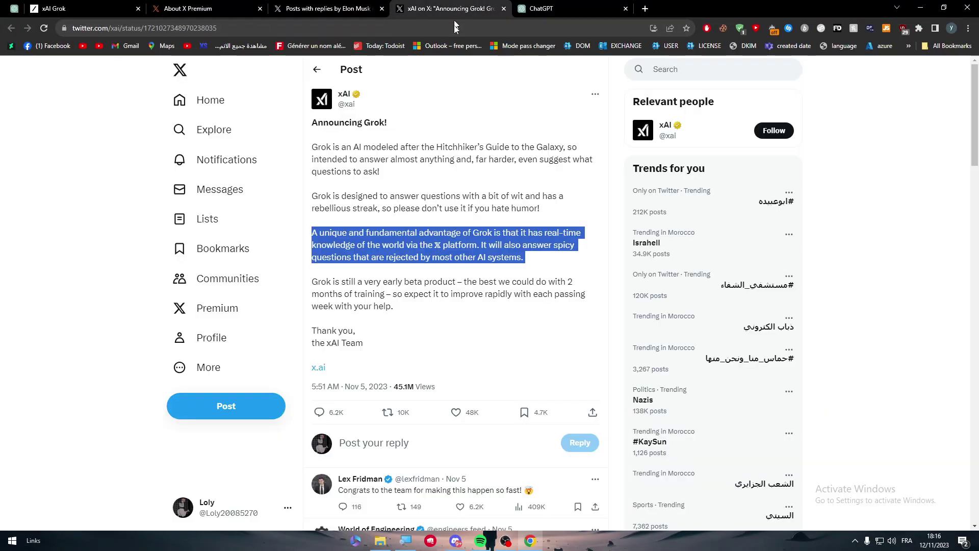
pyautogui.click(414, 207)
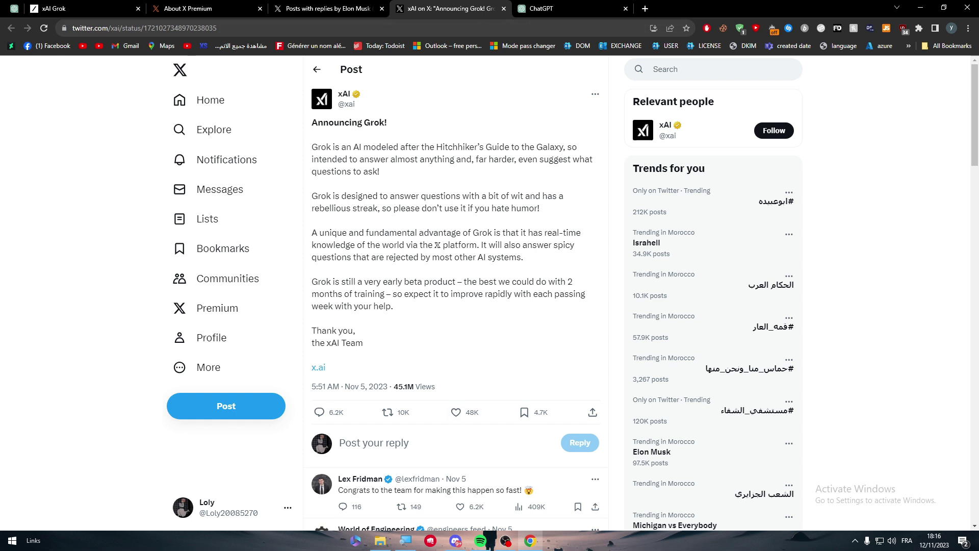
pyautogui.click(343, 98)
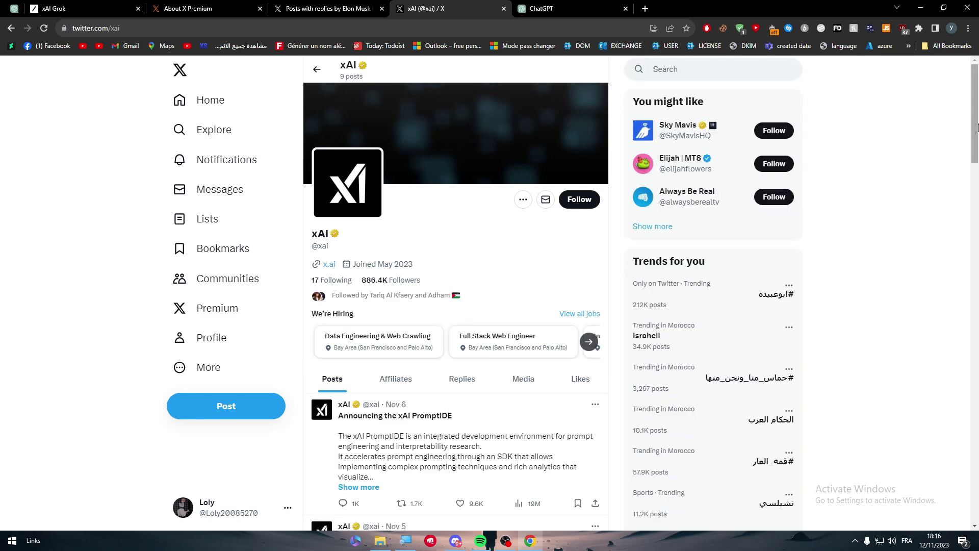
pyautogui.moveTo(977, 126); pyautogui.dragTo(974, 230)
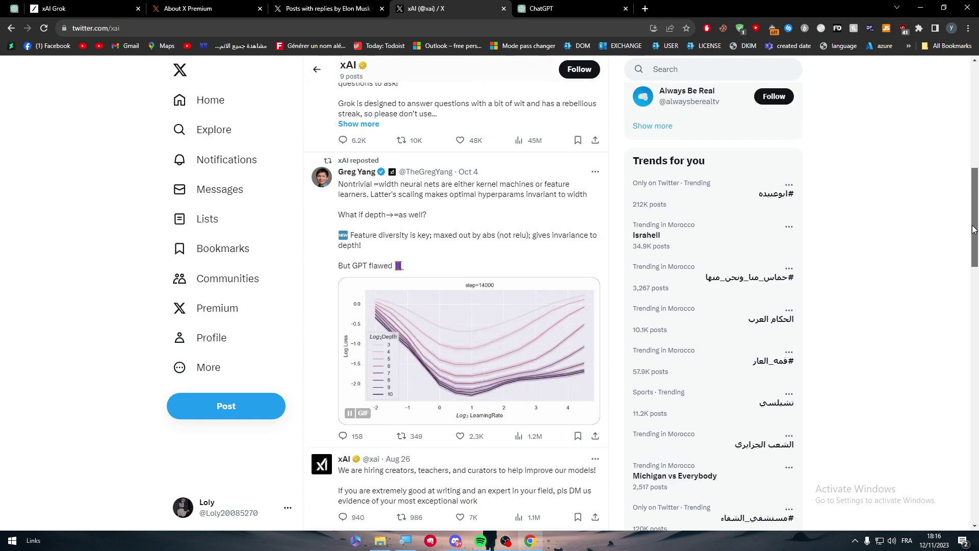
pyautogui.moveTo(974, 229)
pyautogui.mouseDown()
pyautogui.moveTo(954, 306)
pyautogui.moveTo(411, 339)
pyautogui.mouseUp()
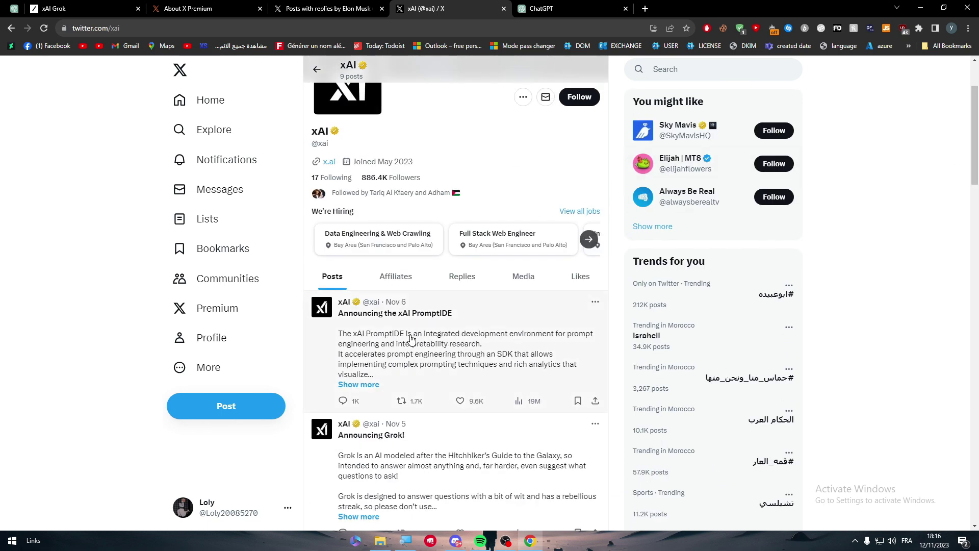
# Step: Show xAI's Replies and open the 'Announcing the xAI PromptIDE' post
pyautogui.click(444, 289)
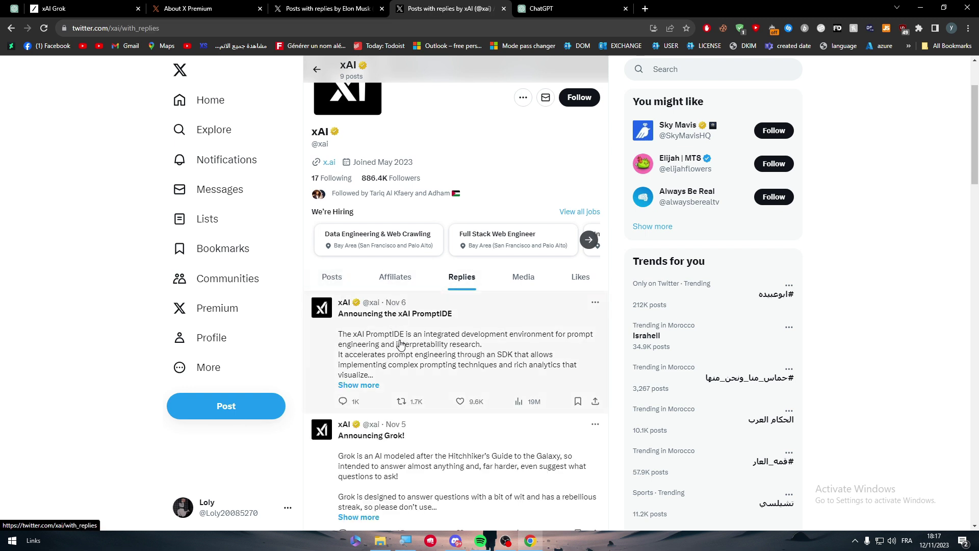
pyautogui.click(368, 373)
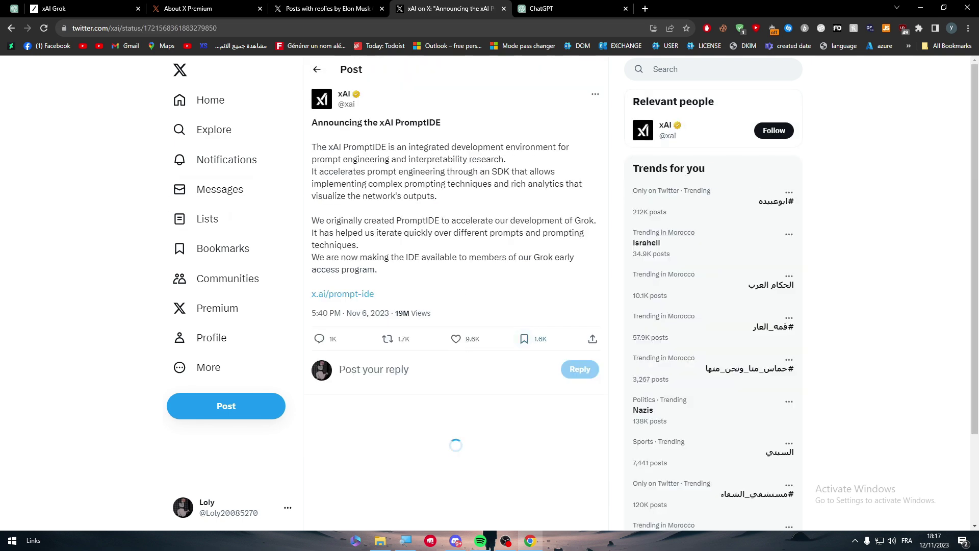
pyautogui.moveTo(444, 123); pyautogui.dragTo(311, 123)
pyautogui.click(334, 143)
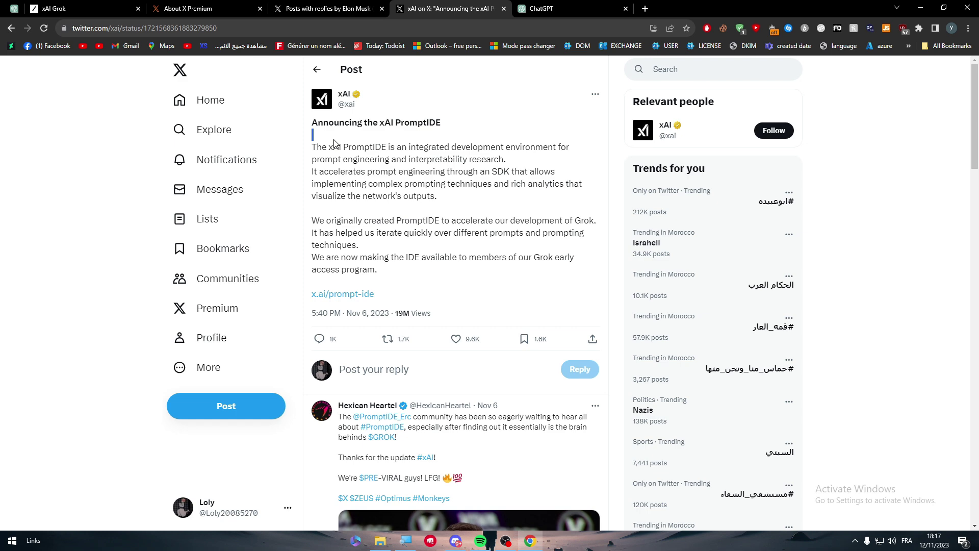
# Step: View the individual X Premium+ plans at $168.00/year or $16.00/month
pyautogui.click(218, 308)
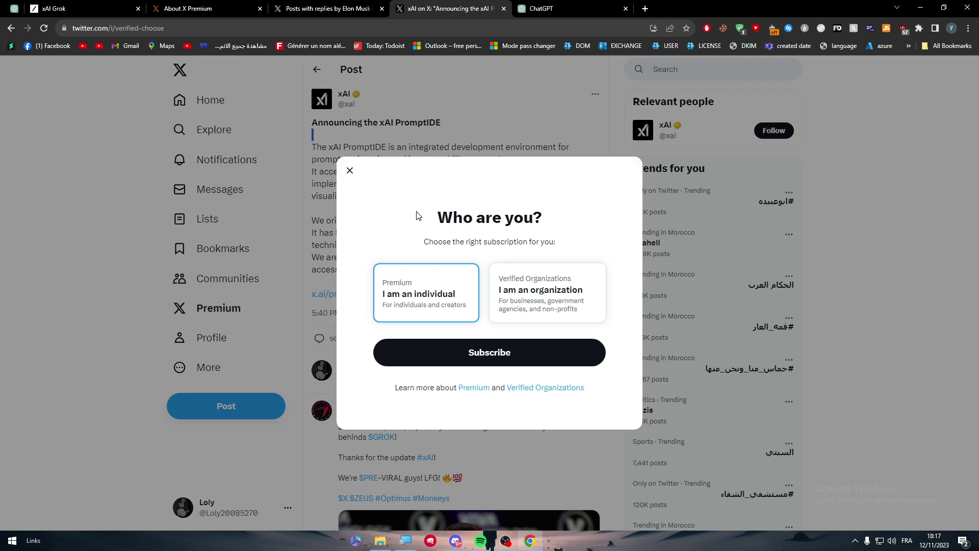
pyautogui.click(462, 354)
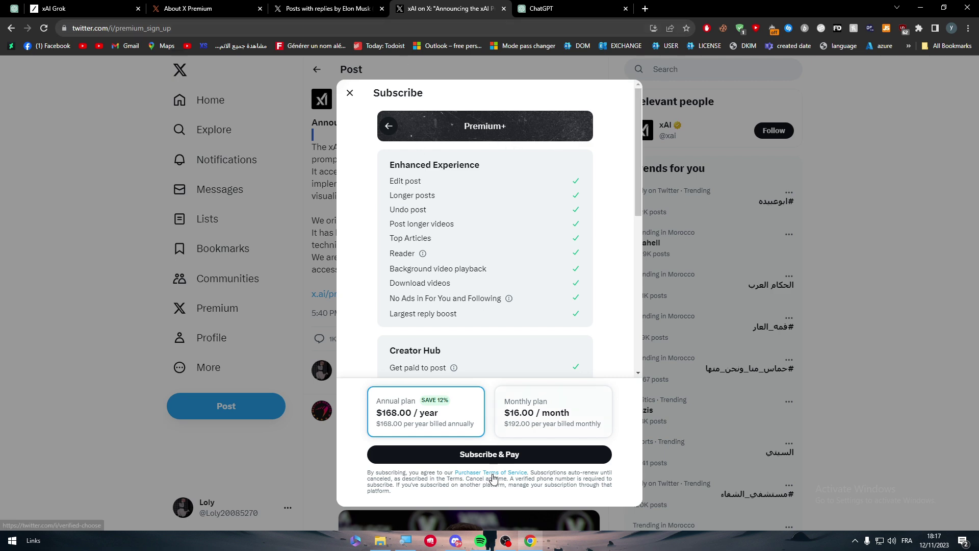
pyautogui.click(557, 8)
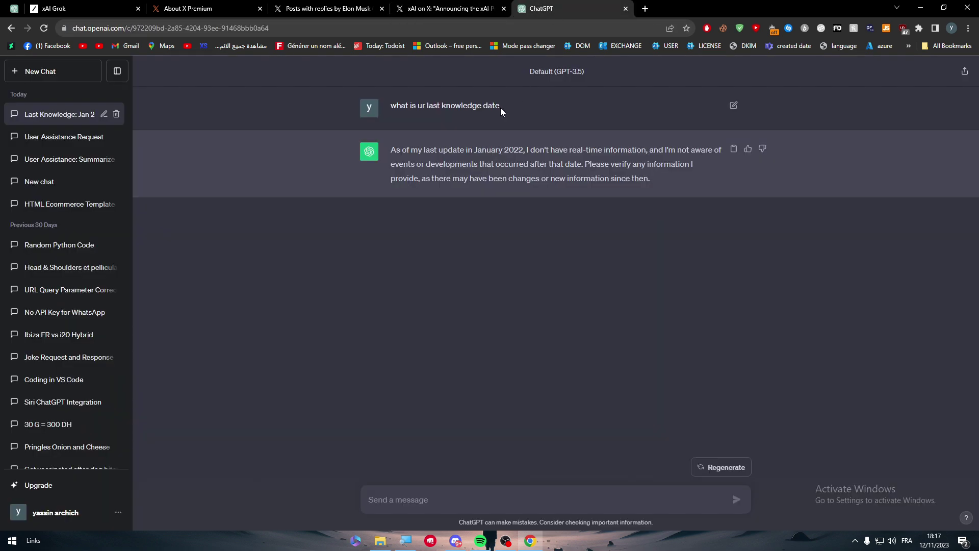
# Step: Highlight the ChatGPT Plus $20/month price, then go back to Elon Musk's X replies
pyautogui.click(92, 487)
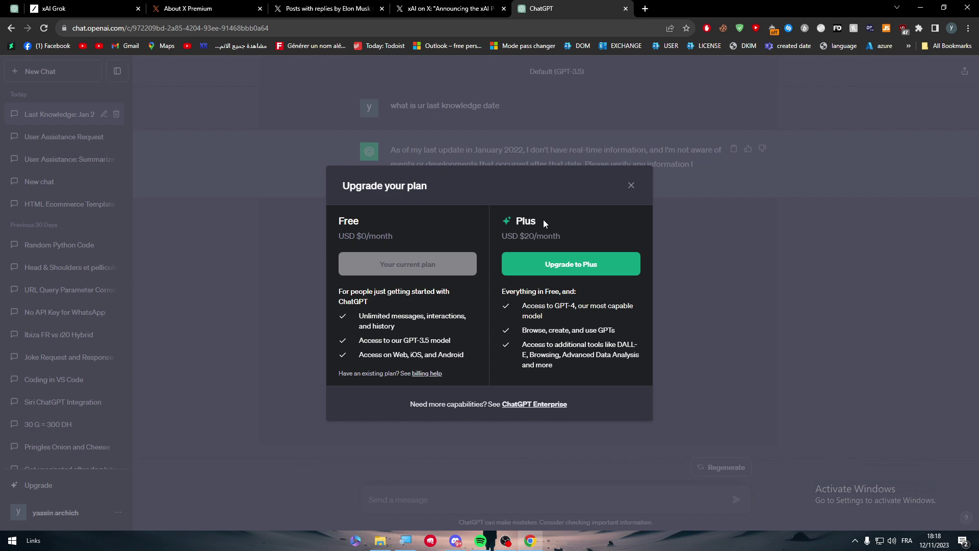
pyautogui.moveTo(529, 236); pyautogui.dragTo(561, 236)
pyautogui.click(345, 8)
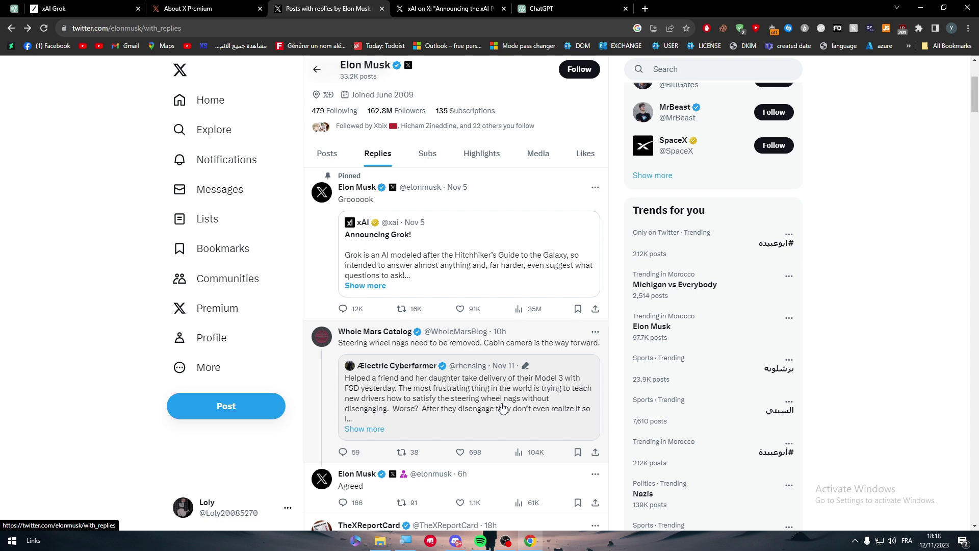
# Step: Bring up the xAI Grok tab at grok.x.ai with its verified-users-only early-access notice
pyautogui.click(54, 8)
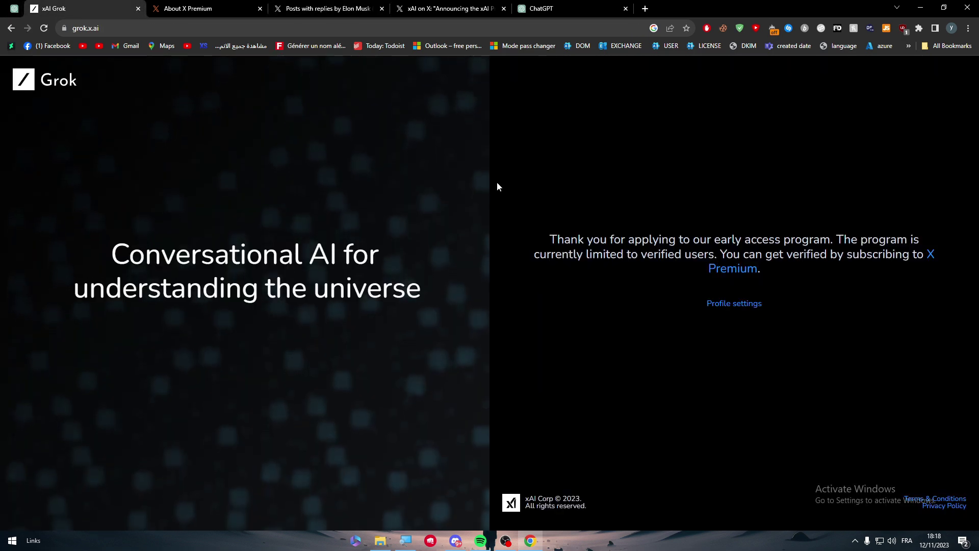